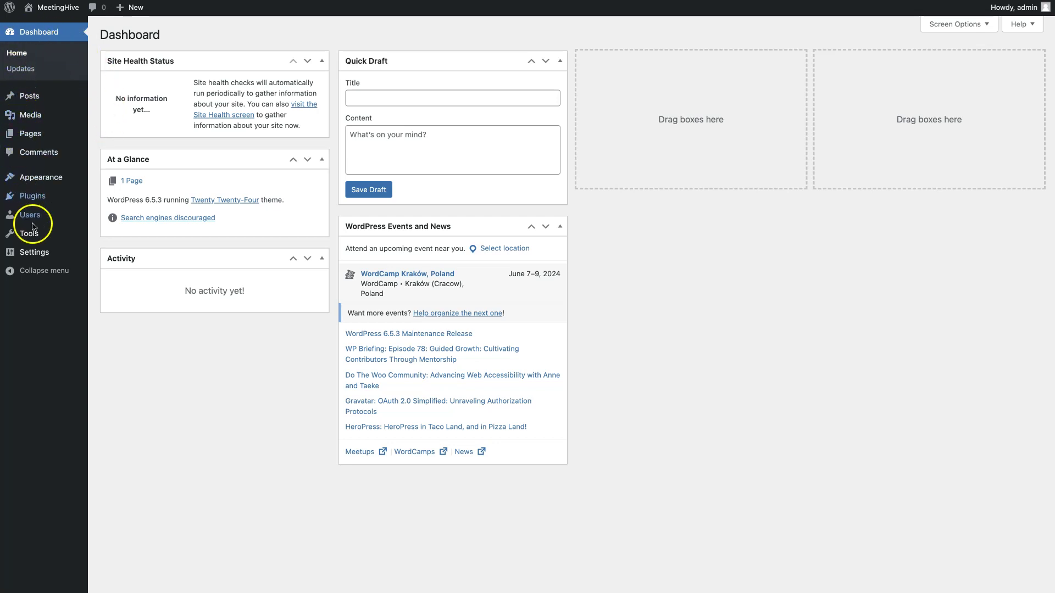
Open Plugins > Add New Plugin from the dashboard sidebar.
left_click(45, 304)
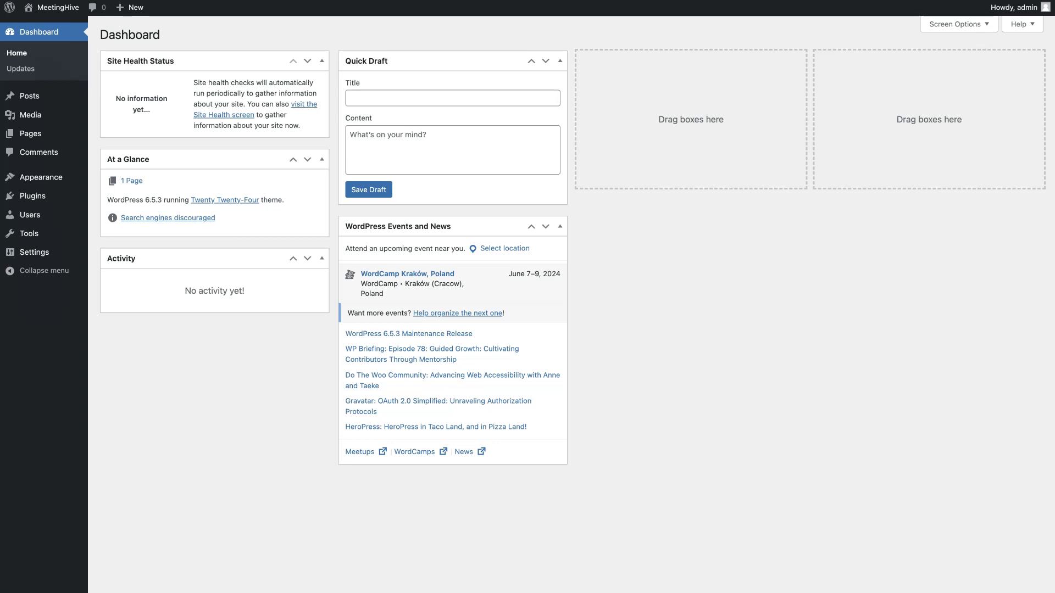
left_click(40, 302)
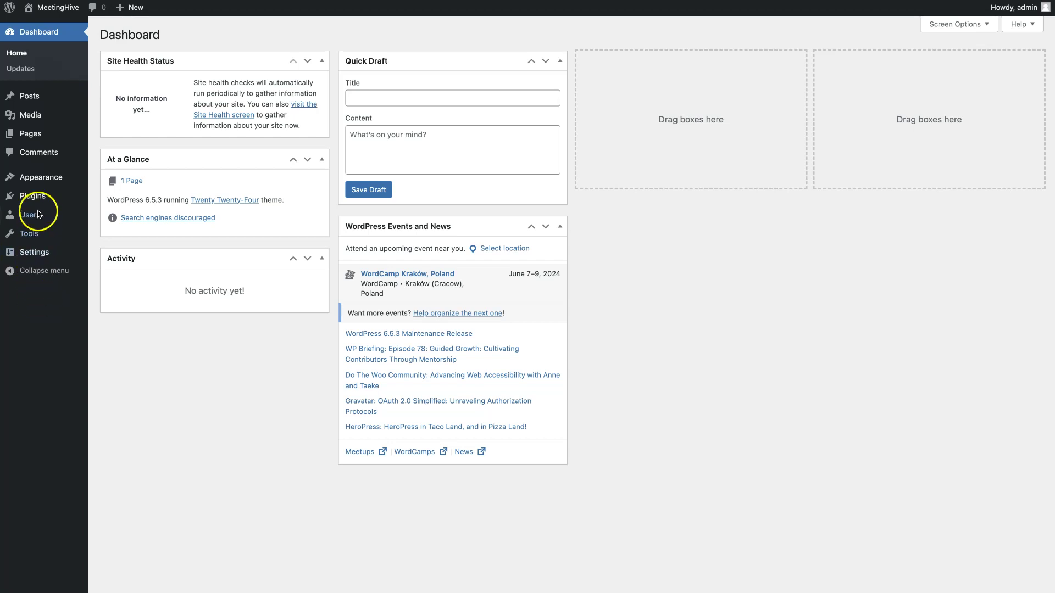
Search the plugin directory for 'hivePress', then install and activate HivePress Business Directory.
mouse_move(33, 198)
left_click(103, 213)
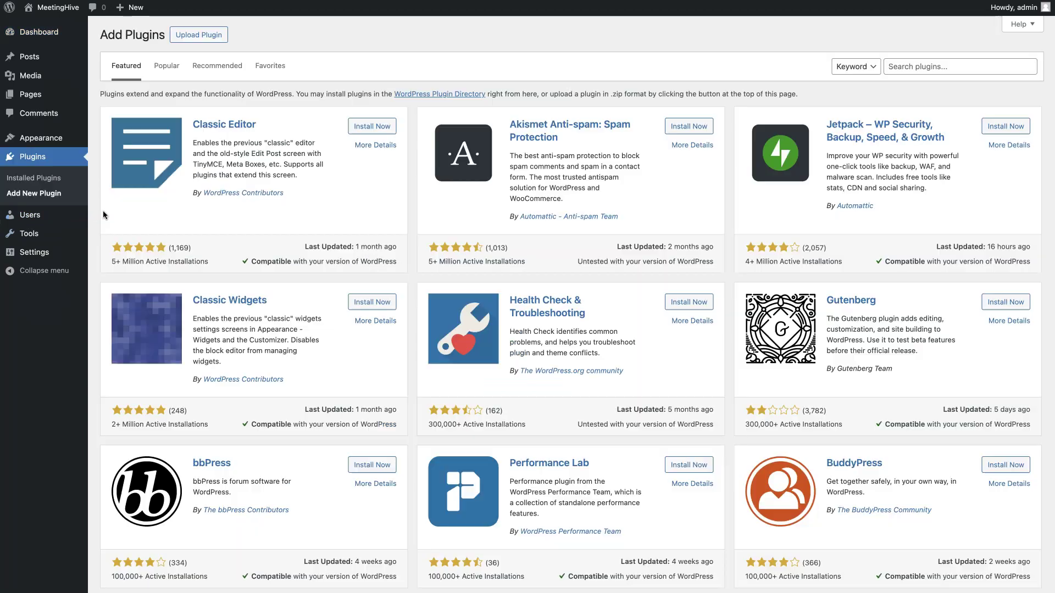
left_click(890, 66)
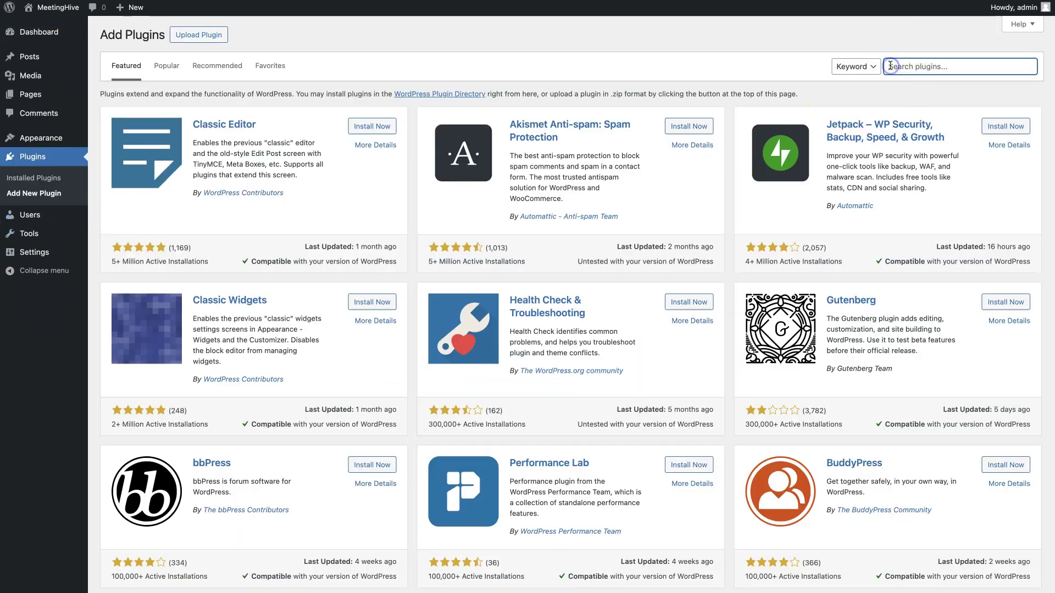
type("hivePress")
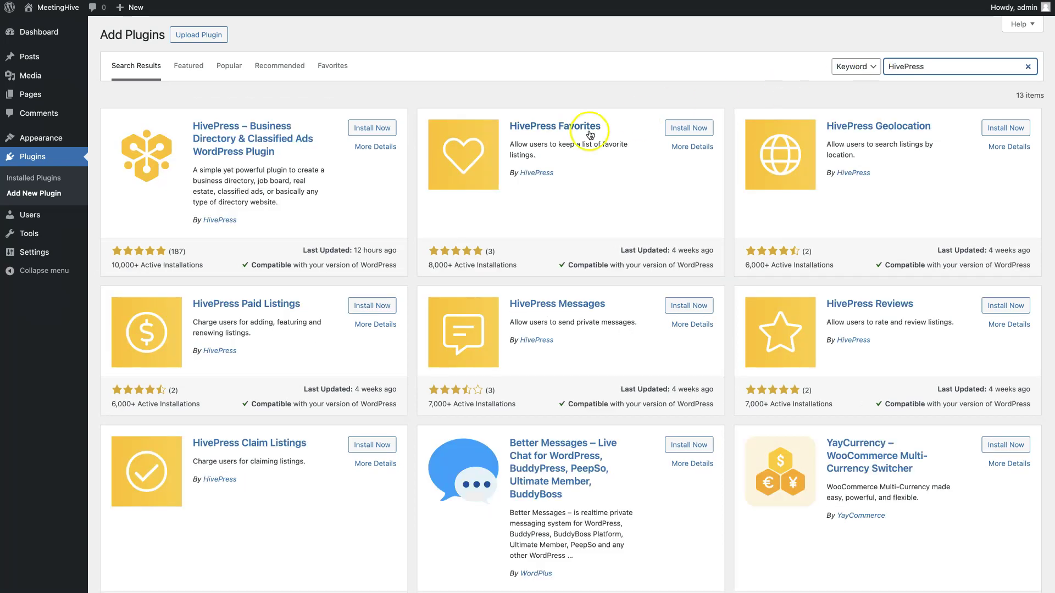
left_click(382, 132)
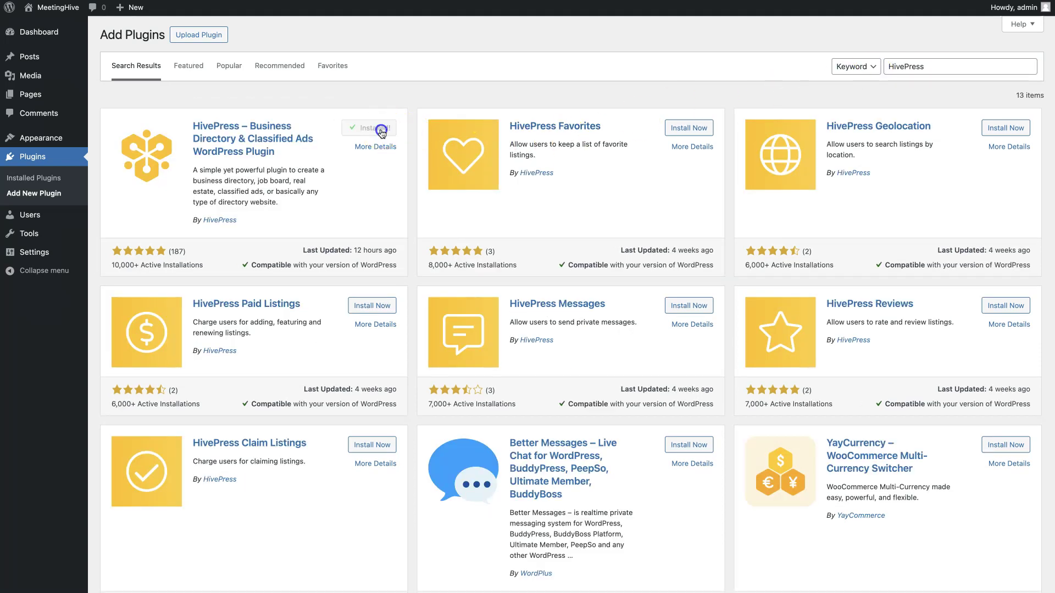
left_click(382, 132)
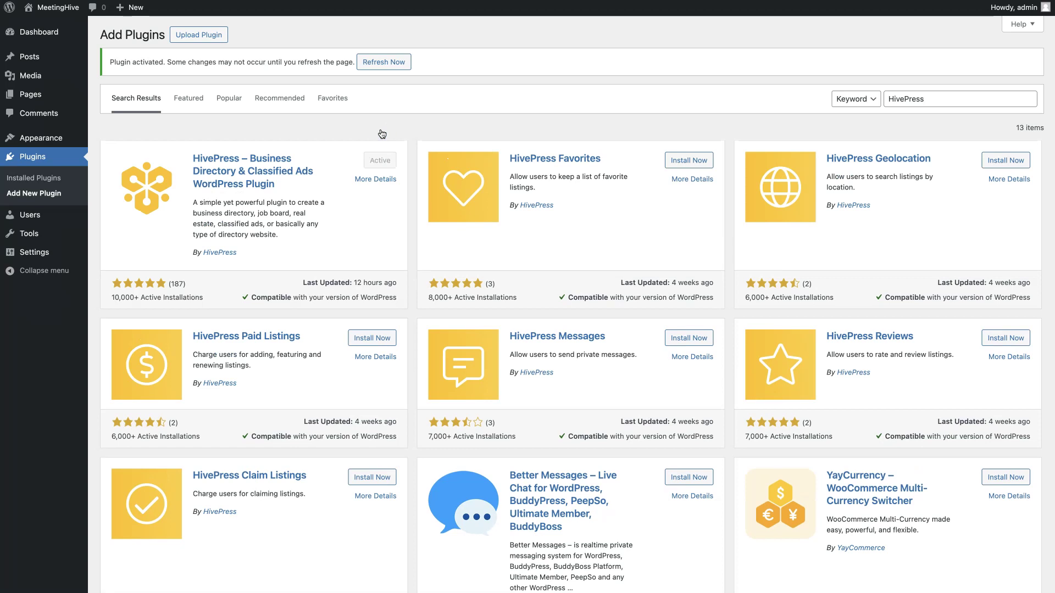
left_click(382, 134)
Open Appearance > Themes to view the installed themes.
mouse_move(52, 138)
left_click(99, 141)
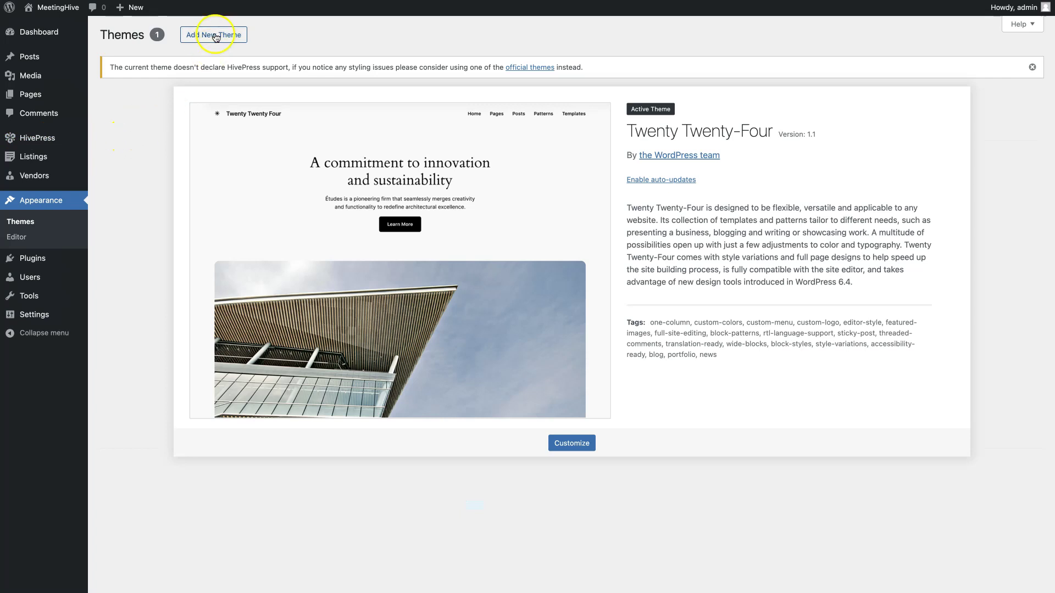
Upload the theme archive meetinghive (2).zip and install the MeetingHive theme.
left_click(216, 35)
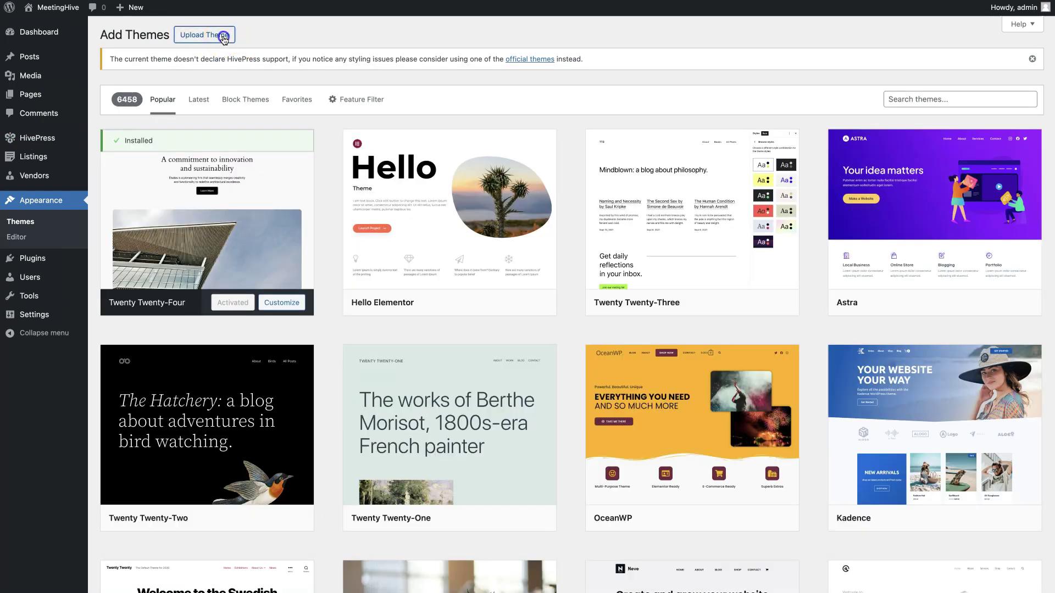
left_click(225, 36)
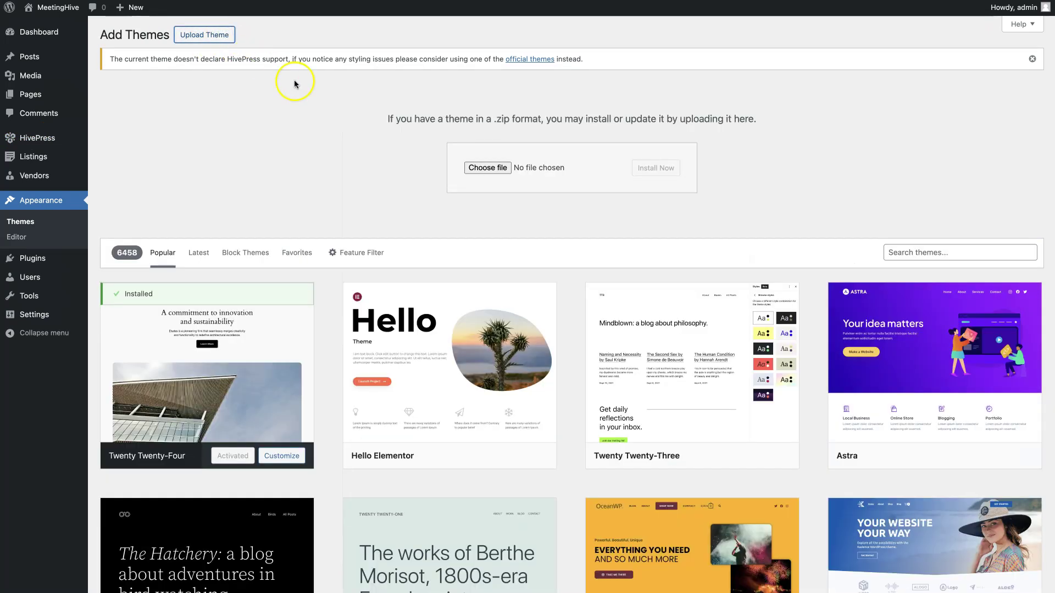
left_click(486, 167)
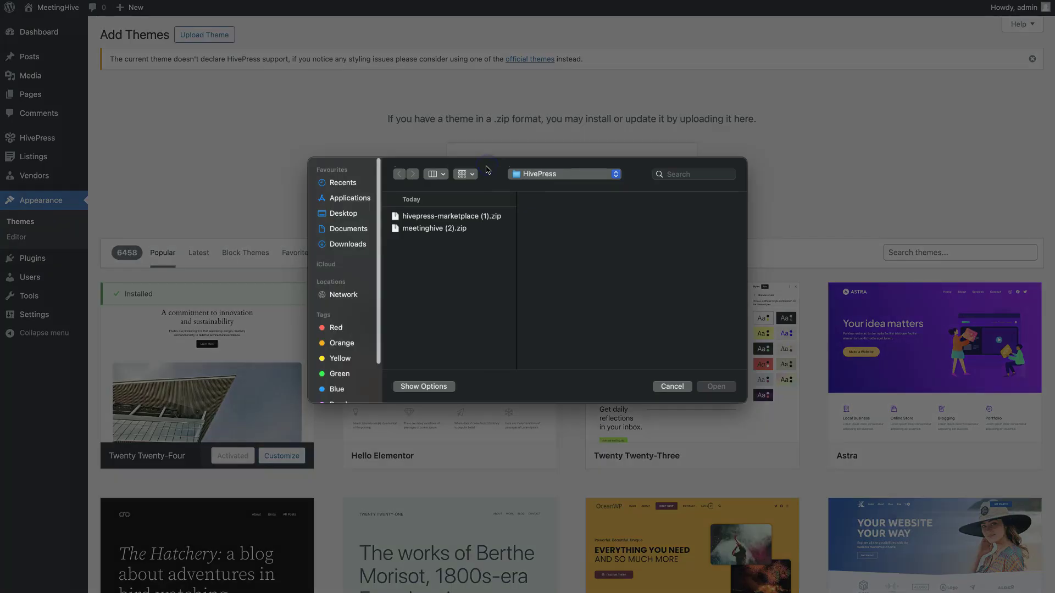
left_click(459, 229)
left_click(699, 385)
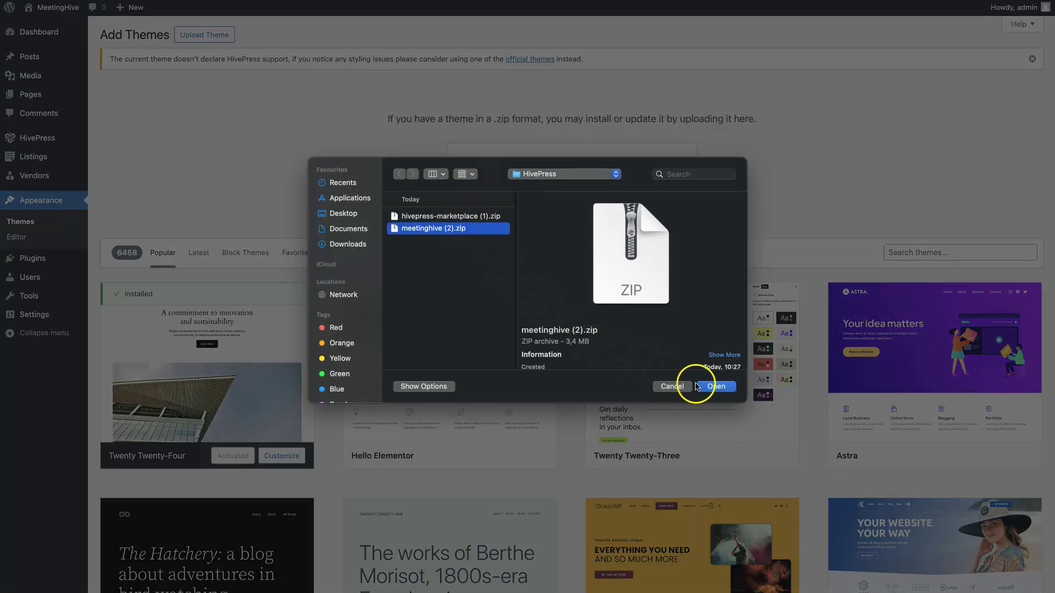
left_click(655, 165)
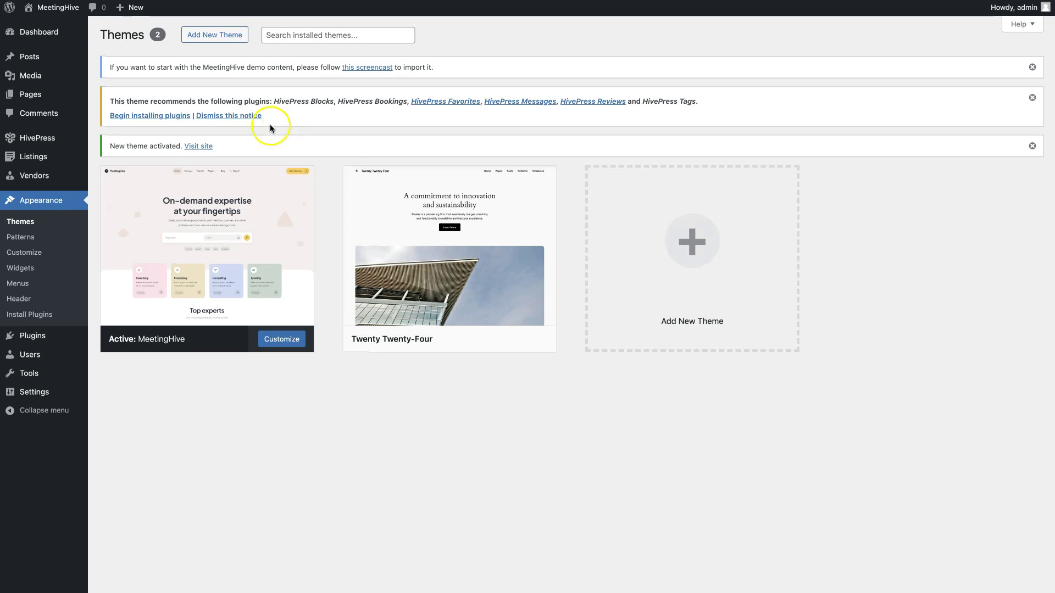
Bulk-install all six plugins the MeetingHive theme recommends.
left_click(176, 116)
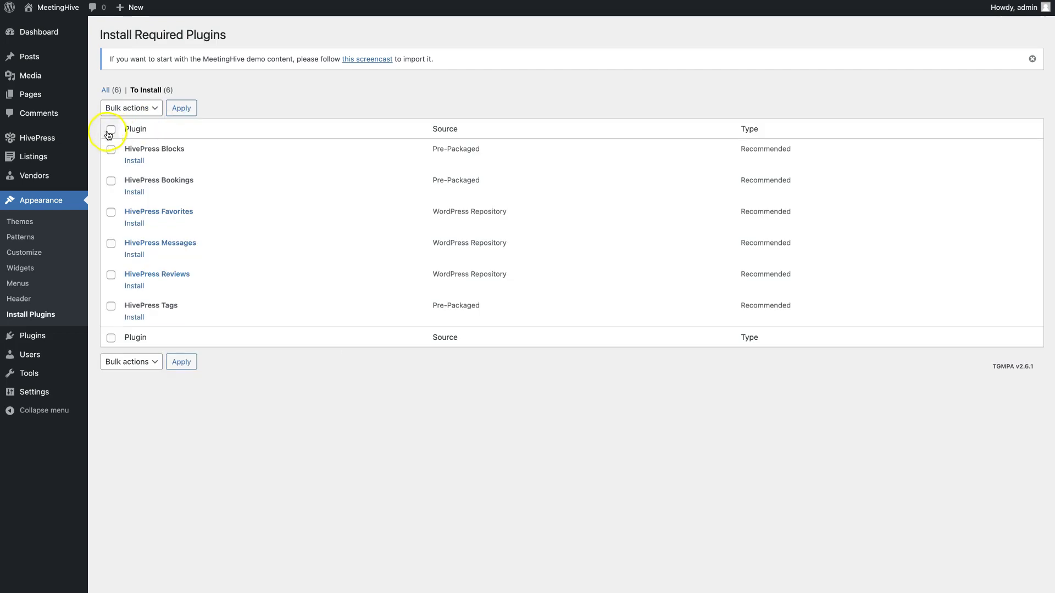
left_click(110, 130)
left_click(132, 108)
left_click(142, 121)
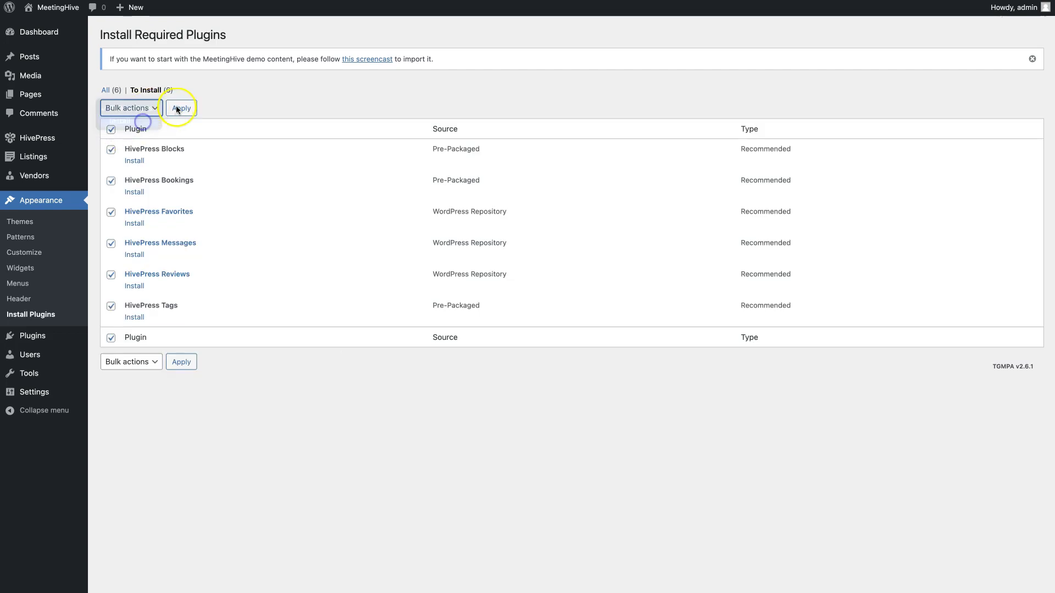
left_click(178, 109)
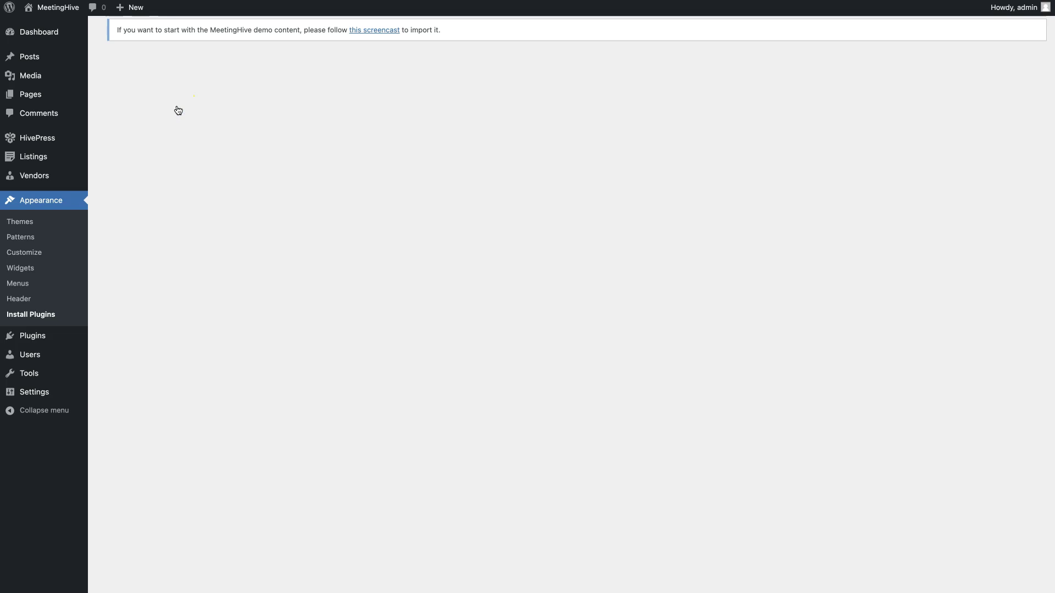
Bulk-activate the six installed HivePress plugins and dismiss the demo-content notice.
left_click(170, 430)
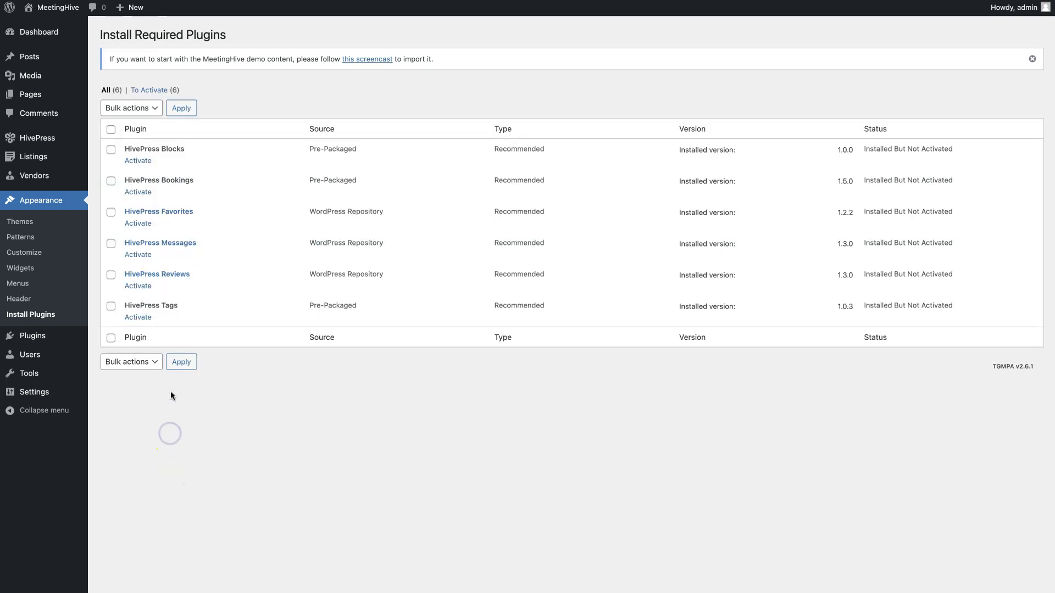
left_click(110, 130)
left_click(131, 108)
left_click(130, 147)
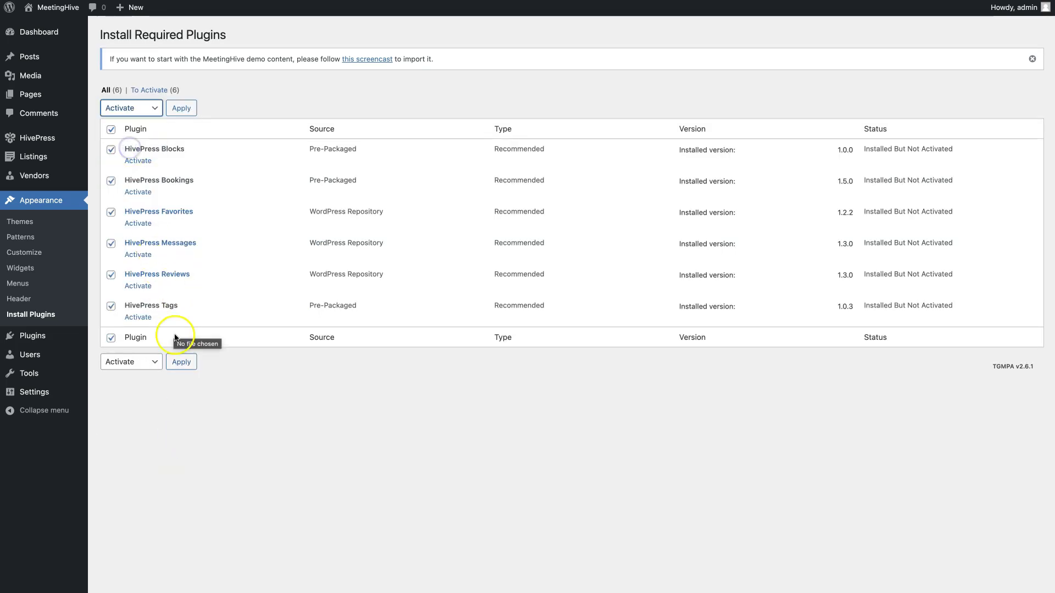
left_click(180, 361)
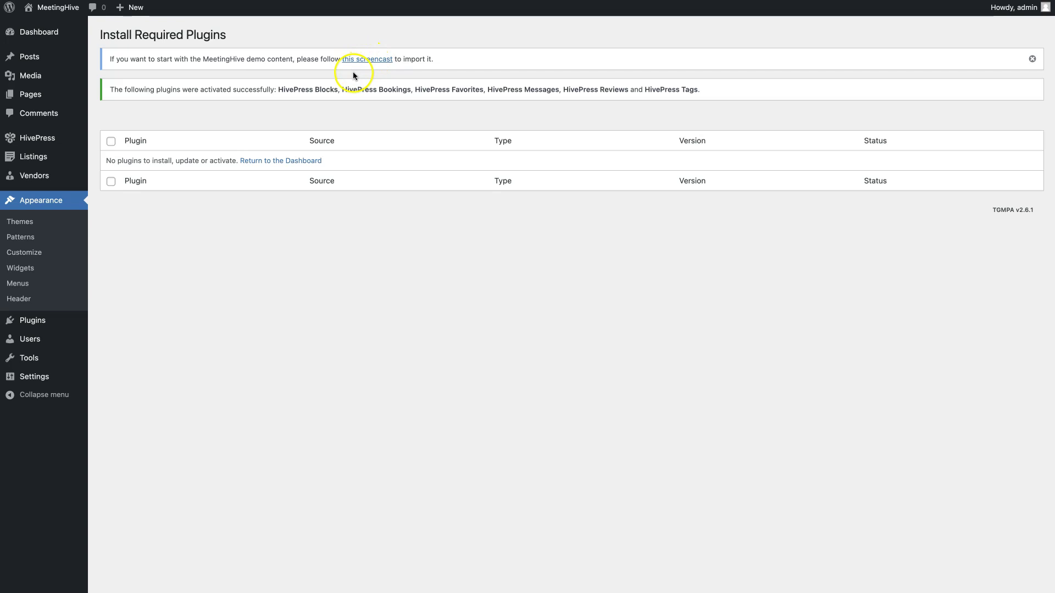
left_click(1032, 60)
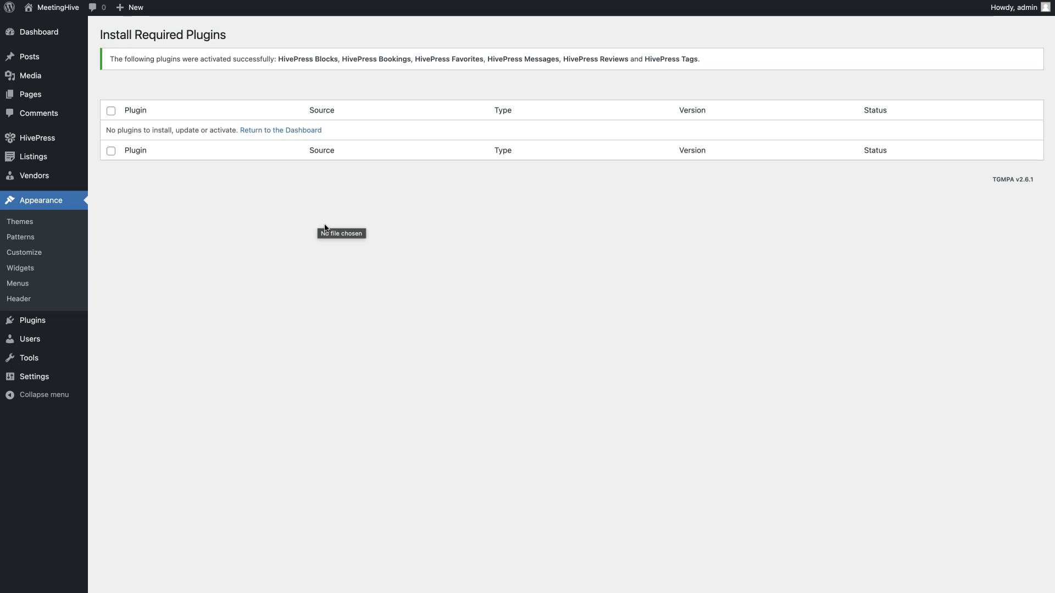
Paste the HivePress Store license key into Settings > Integrations > License Keys and save.
mouse_move(73, 137)
left_click(132, 140)
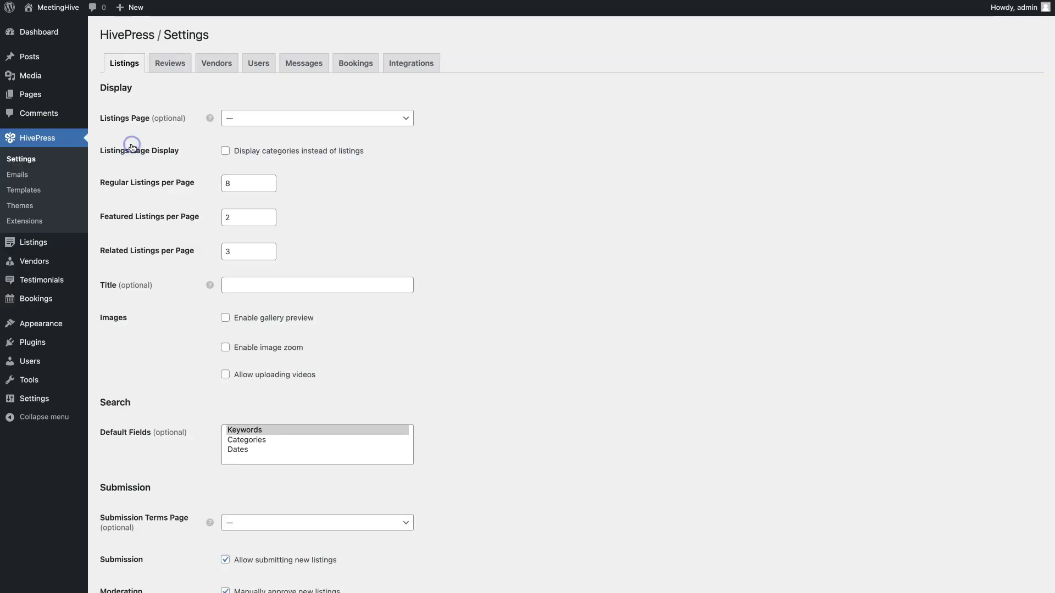
left_click(391, 65)
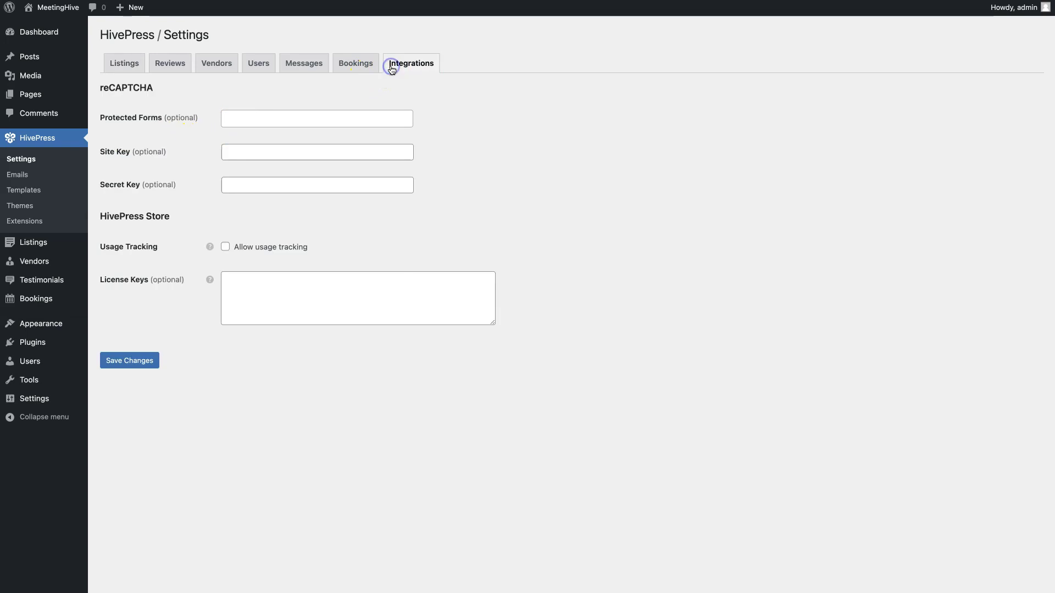
left_click(297, 281)
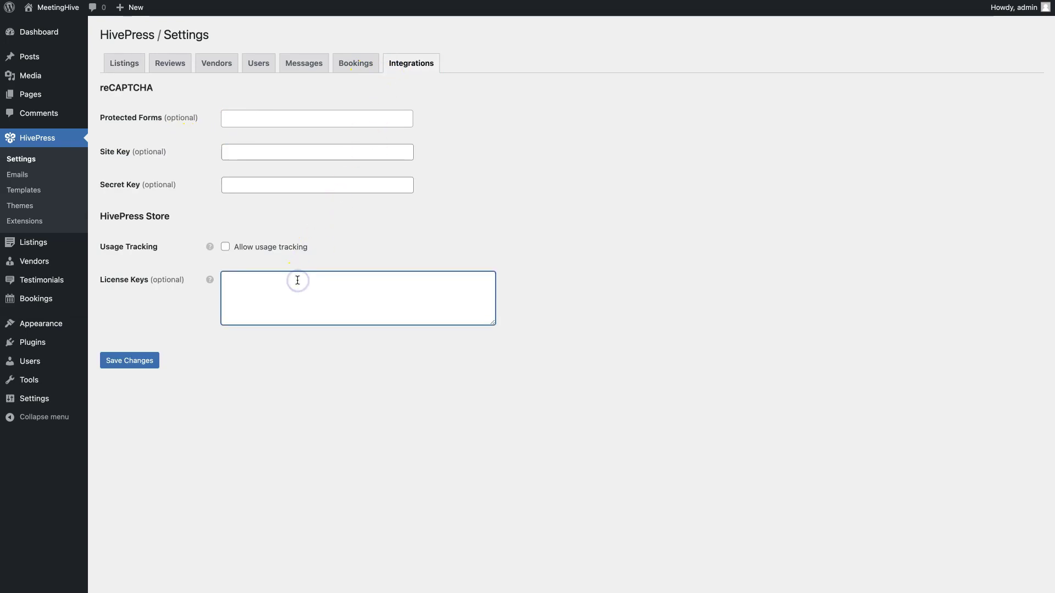
key("super+v")
left_click(133, 361)
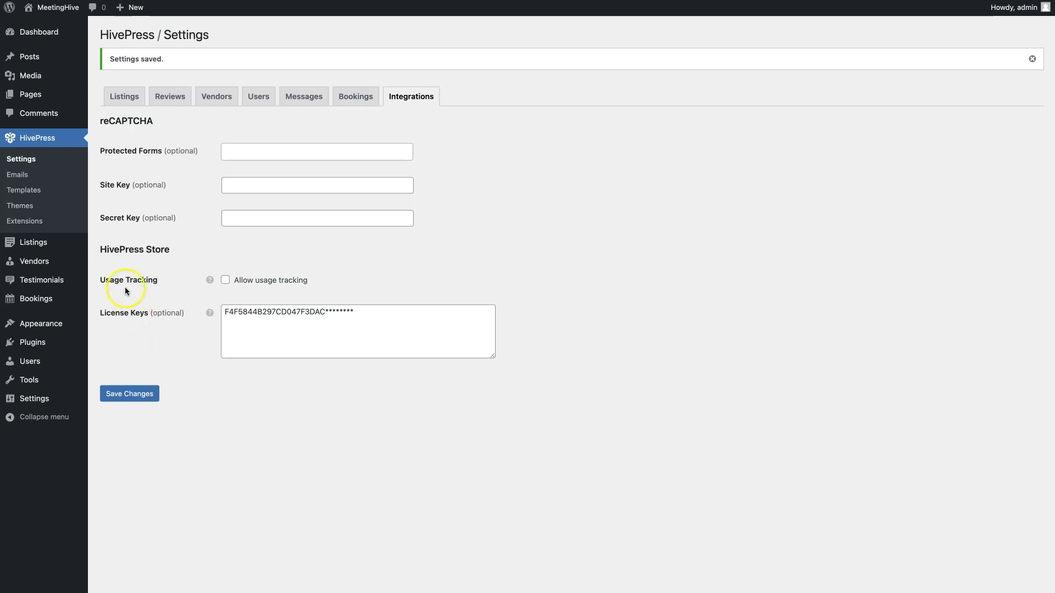
left_click(43, 223)
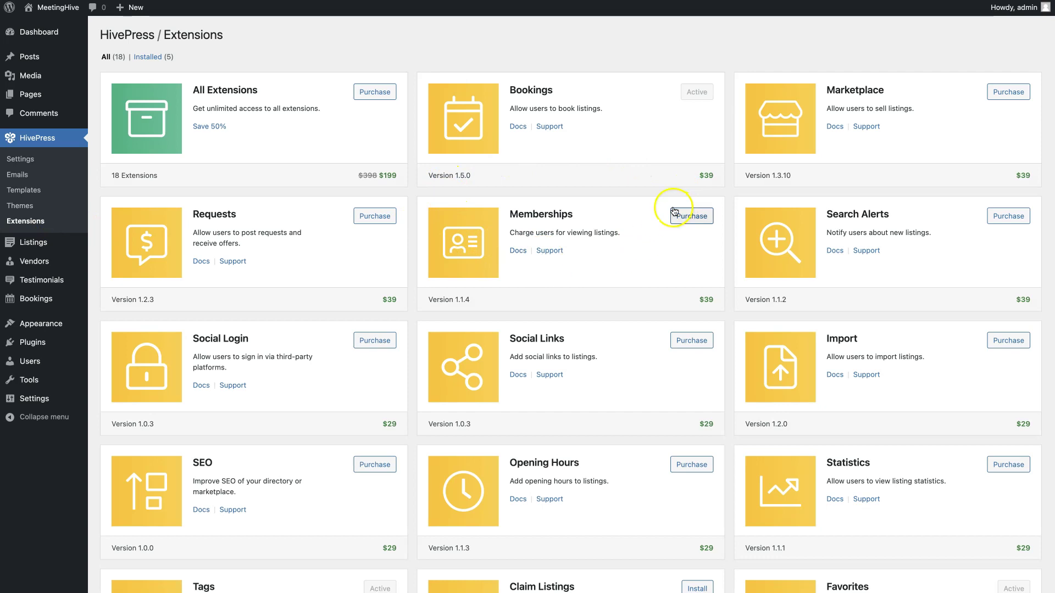
Scroll down through the 18 HivePress extension cards and back up.
scroll(674, 208, "down", 3)
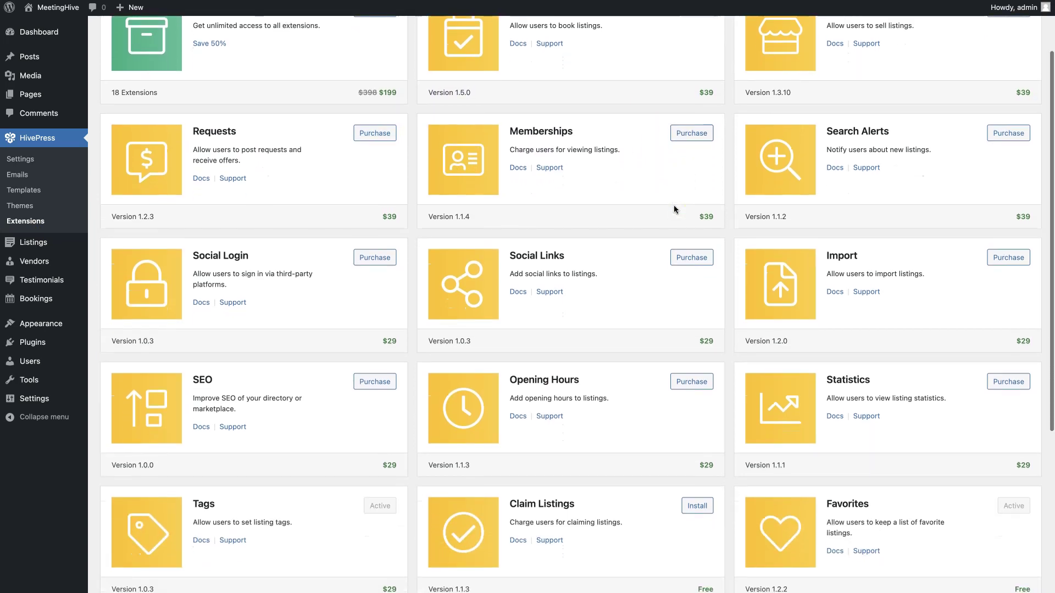
scroll(674, 209, "down", 3)
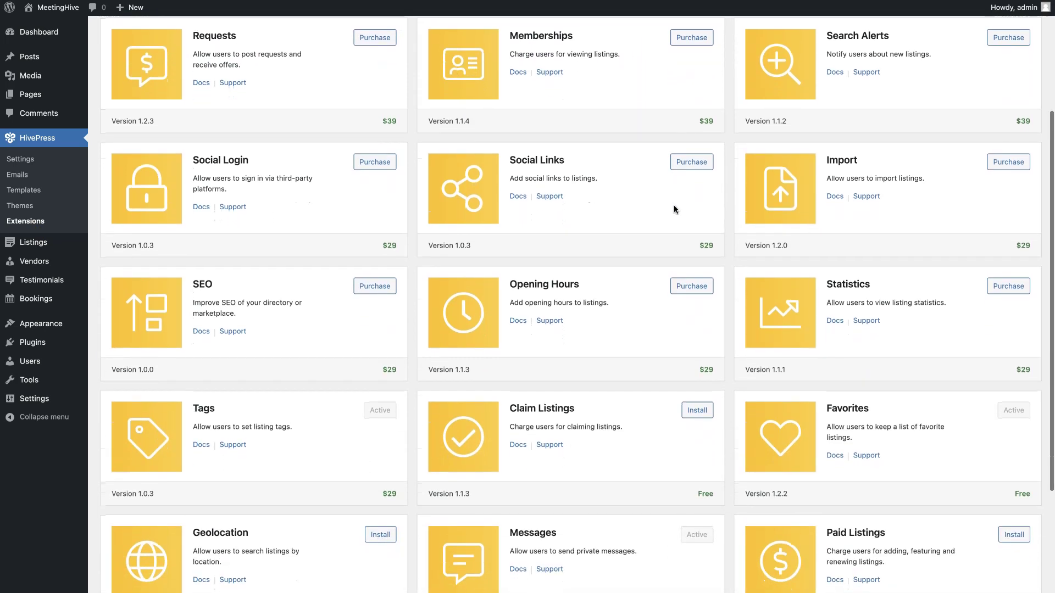
scroll(674, 209, "down", 3)
scroll(675, 207, "down", 3)
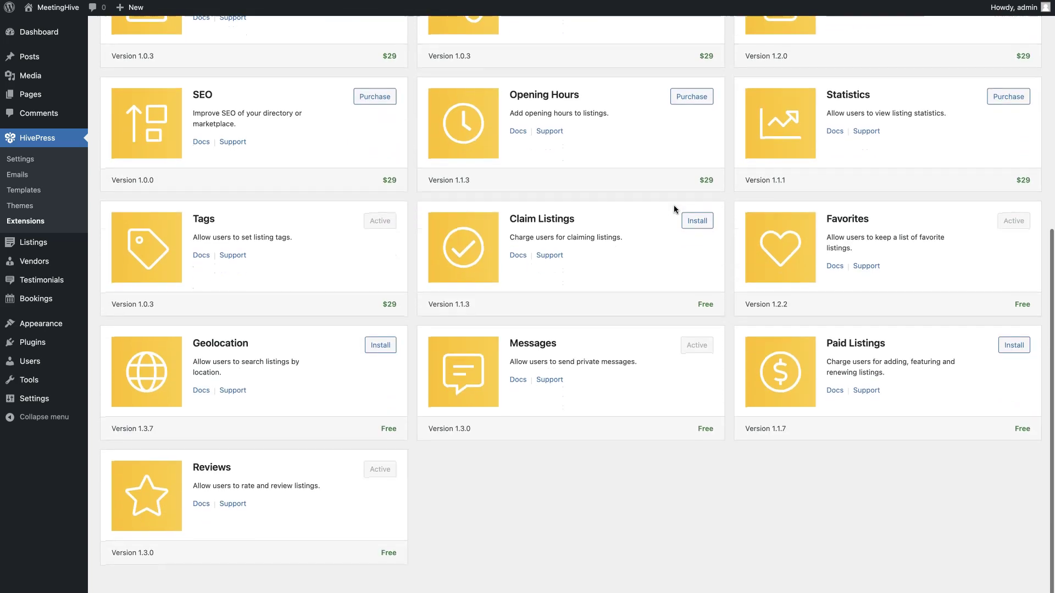
scroll(674, 210, "up", 9)
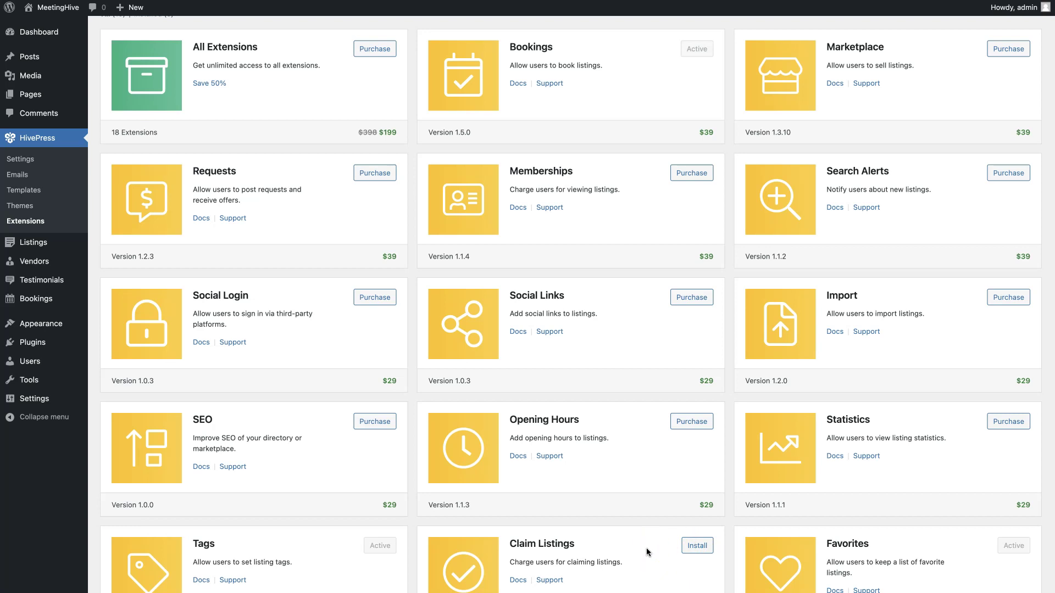
scroll(647, 552, "up", 1)
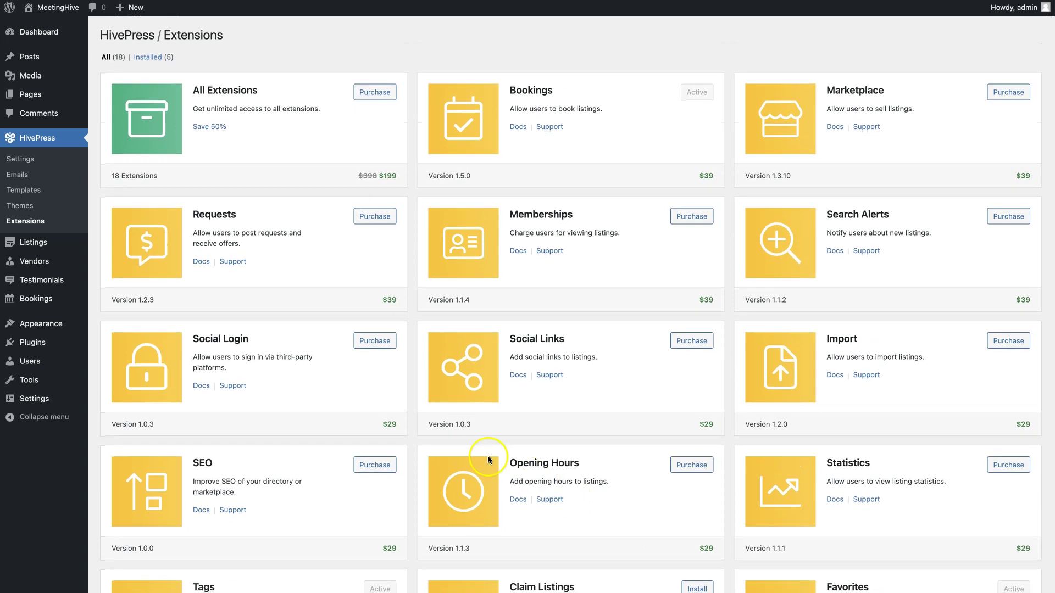